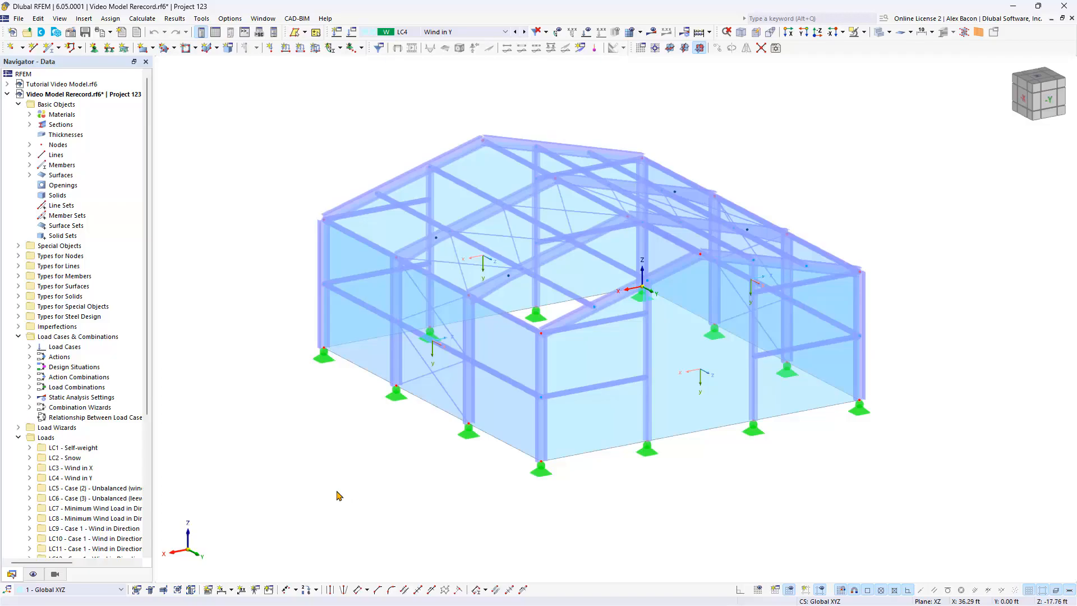
Create a printout report named "Video Series Tutorial" and add a second report entry to the report manager's list
{"action": "left_click", "coordinate": [284, 437]}
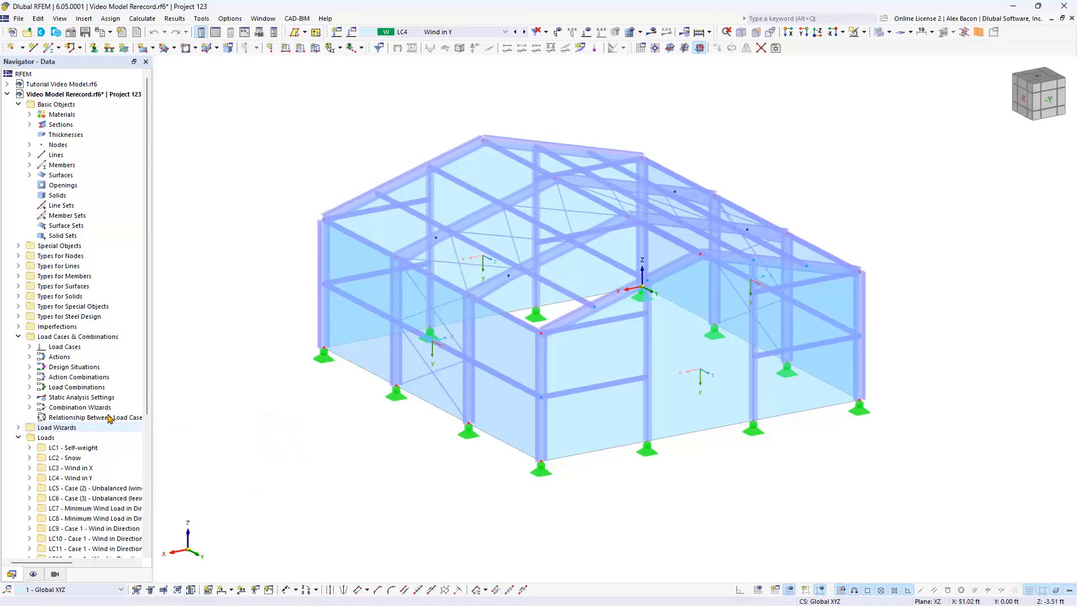
{"action": "scroll", "coordinate": [109, 418], "scroll_direction": "down", "scroll_amount": 6}
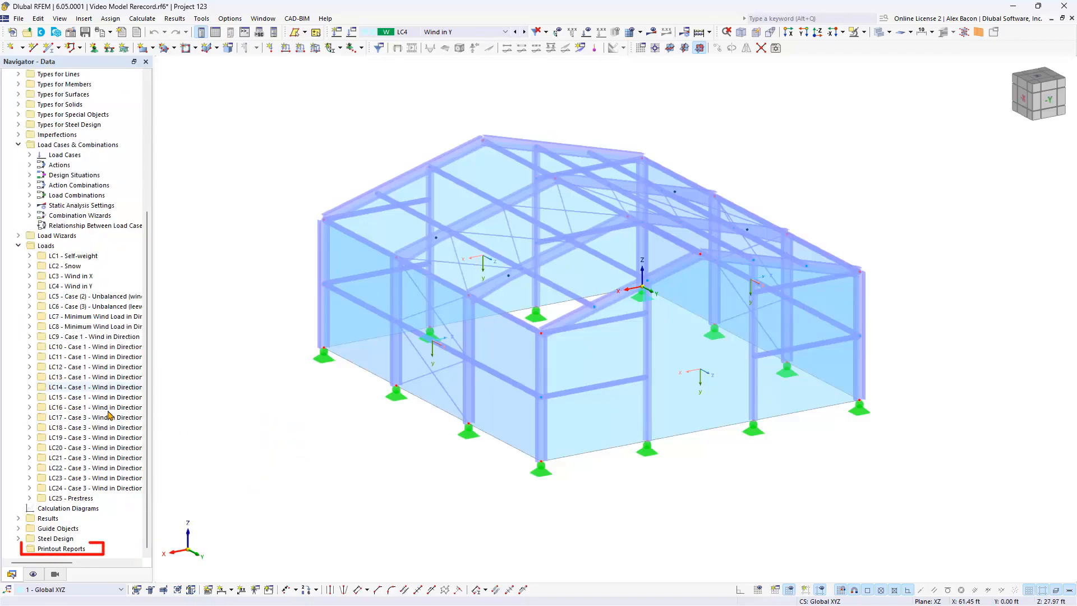
{"action": "left_click", "coordinate": [110, 32]}
{"action": "left_click", "coordinate": [140, 60]}
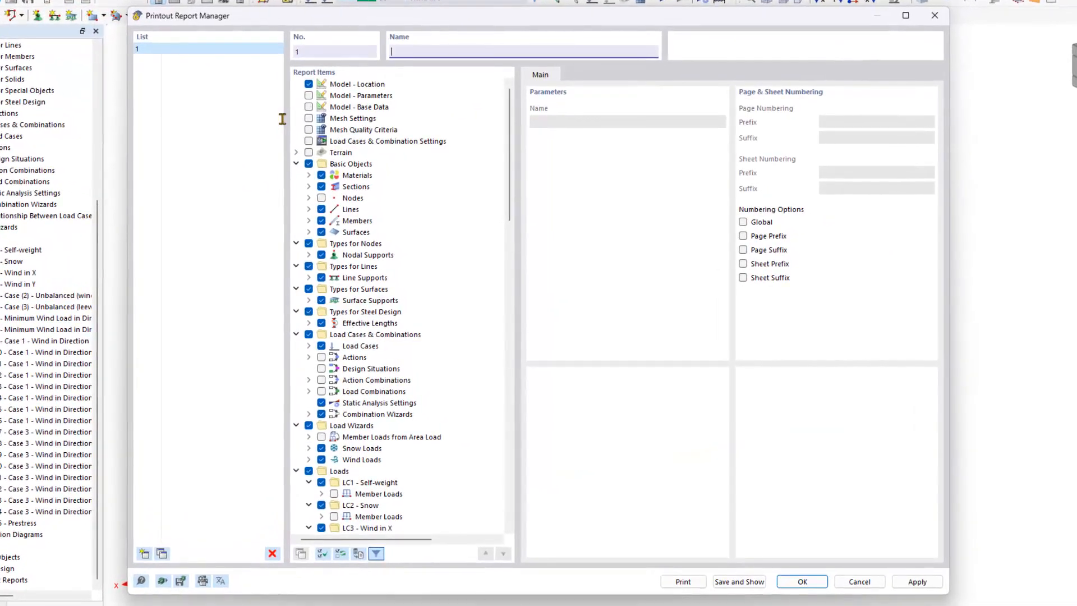
{"action": "type", "text": "Video Series Tutorial"}
{"action": "left_click", "coordinate": [395, 438]}
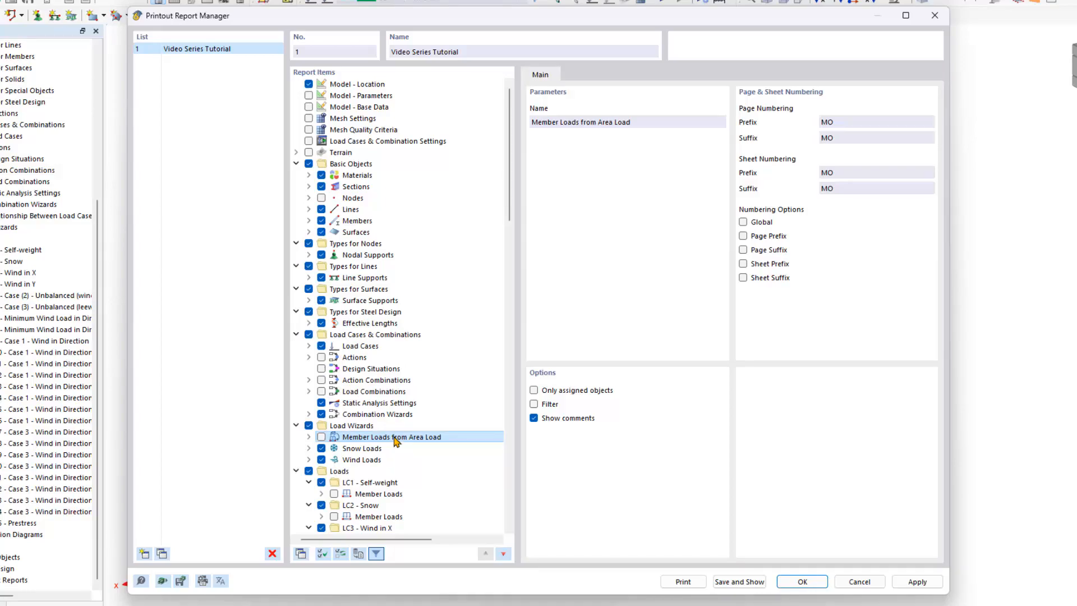
{"action": "left_click", "coordinate": [167, 555]}
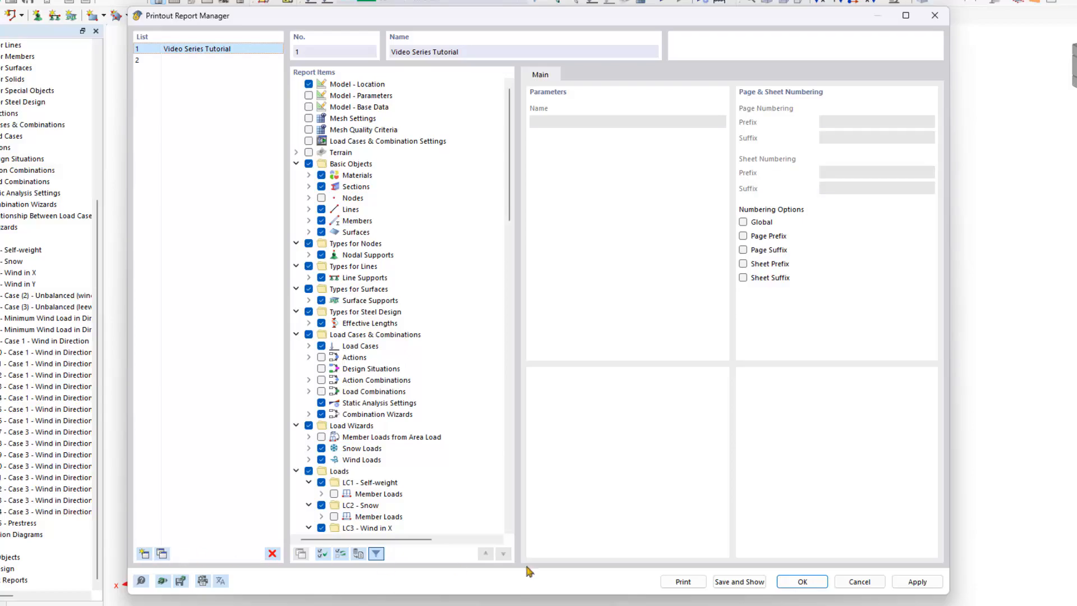
Save and show the Video Series Tutorial report, and view its static analysis results summary before closing it
{"action": "left_click", "coordinate": [744, 581]}
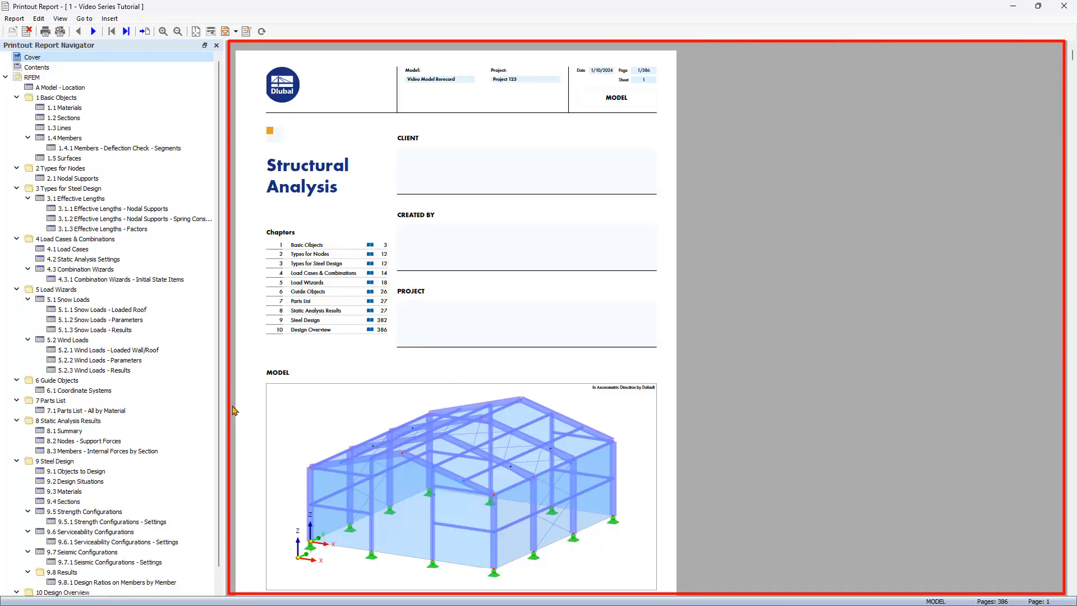
{"action": "left_click", "coordinate": [78, 432]}
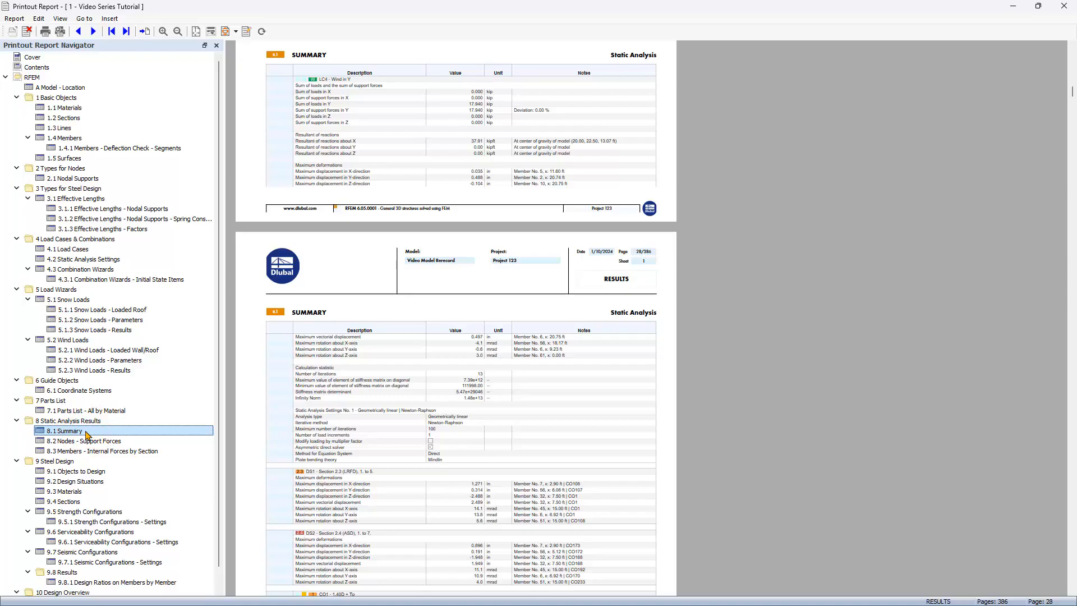
{"action": "left_click", "coordinate": [1068, 10]}
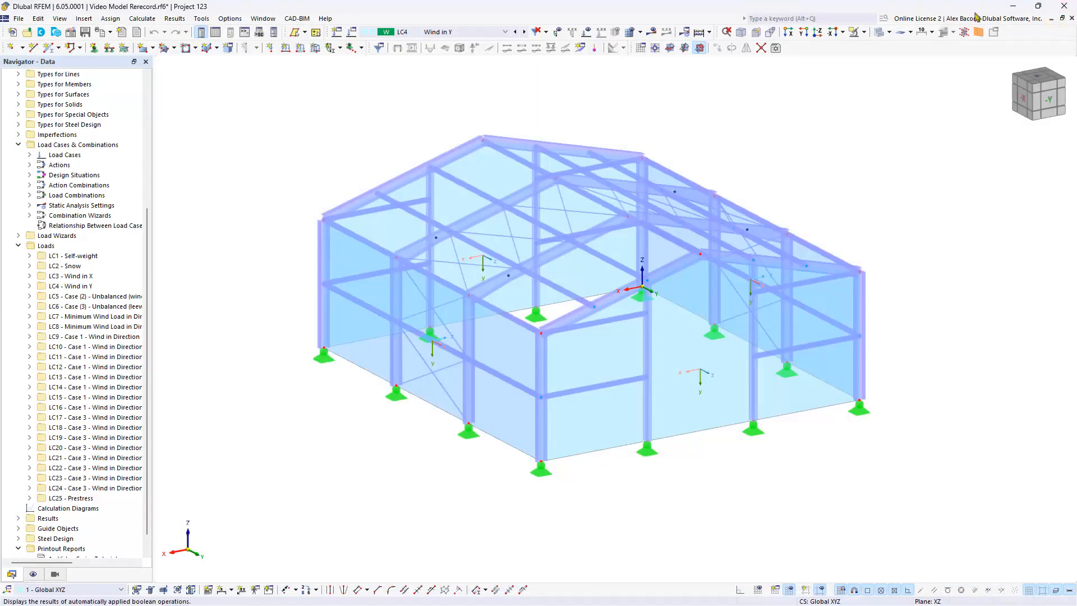
Show the LC4 deformation results on the model and hide them again
{"action": "left_click", "coordinate": [652, 32]}
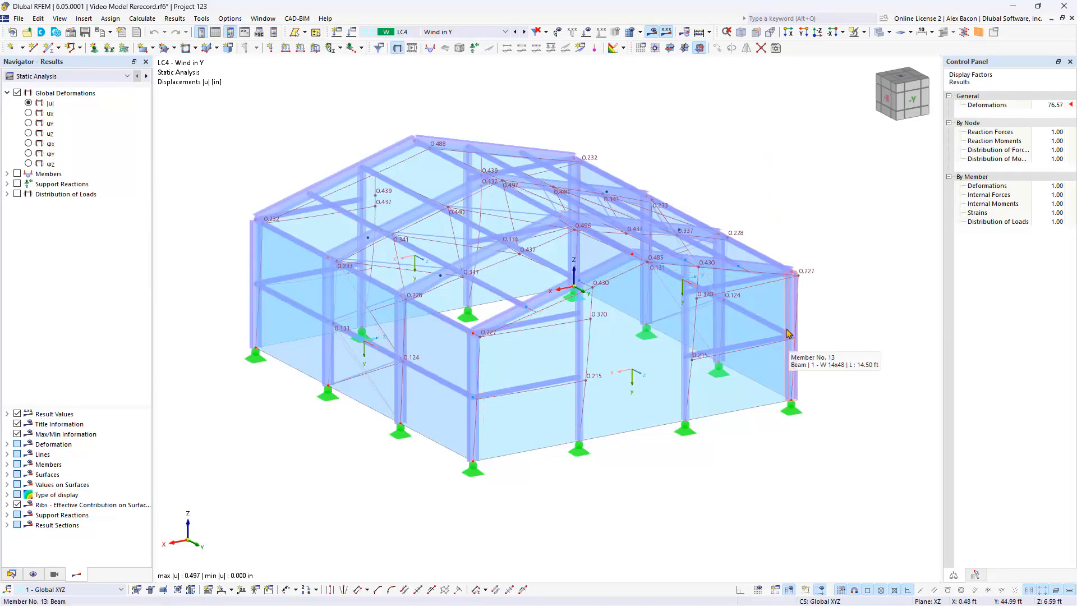
{"action": "left_click", "coordinate": [652, 31]}
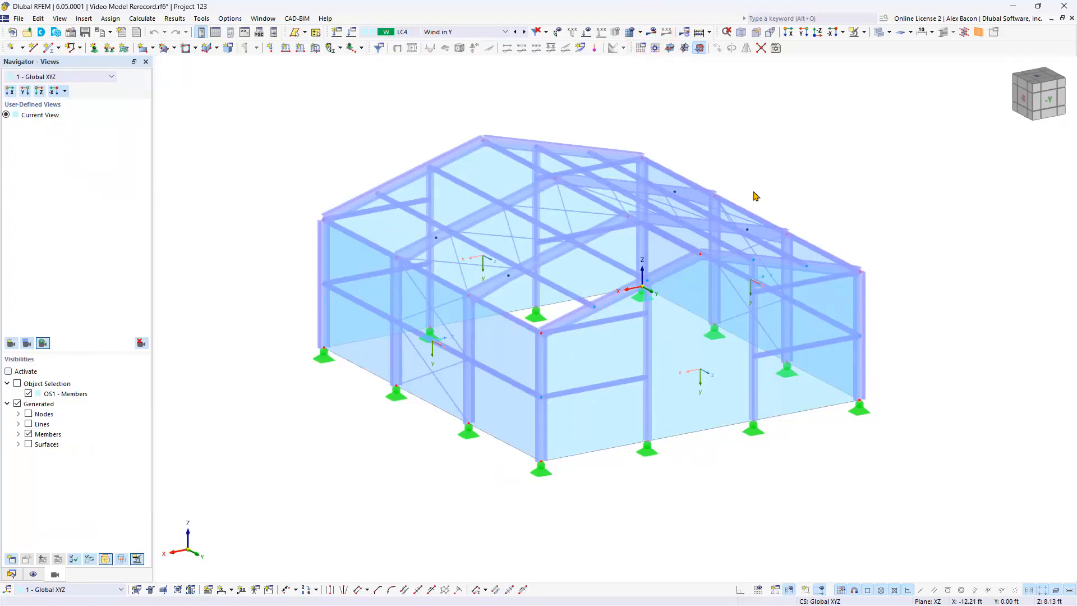
{"action": "left_click", "coordinate": [748, 167]}
Turn on the display of automatically generated dimensions on the model
{"action": "left_click", "coordinate": [33, 575]}
{"action": "scroll", "coordinate": [73, 425], "scroll_direction": "down", "scroll_amount": 5}
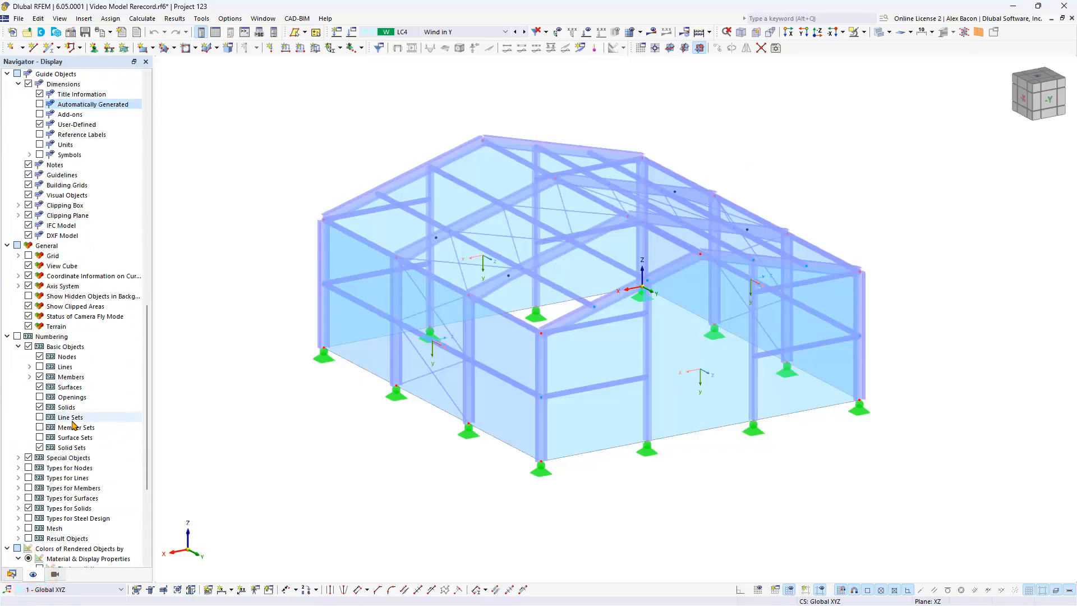
{"action": "scroll", "coordinate": [73, 425], "scroll_direction": "up", "scroll_amount": 4}
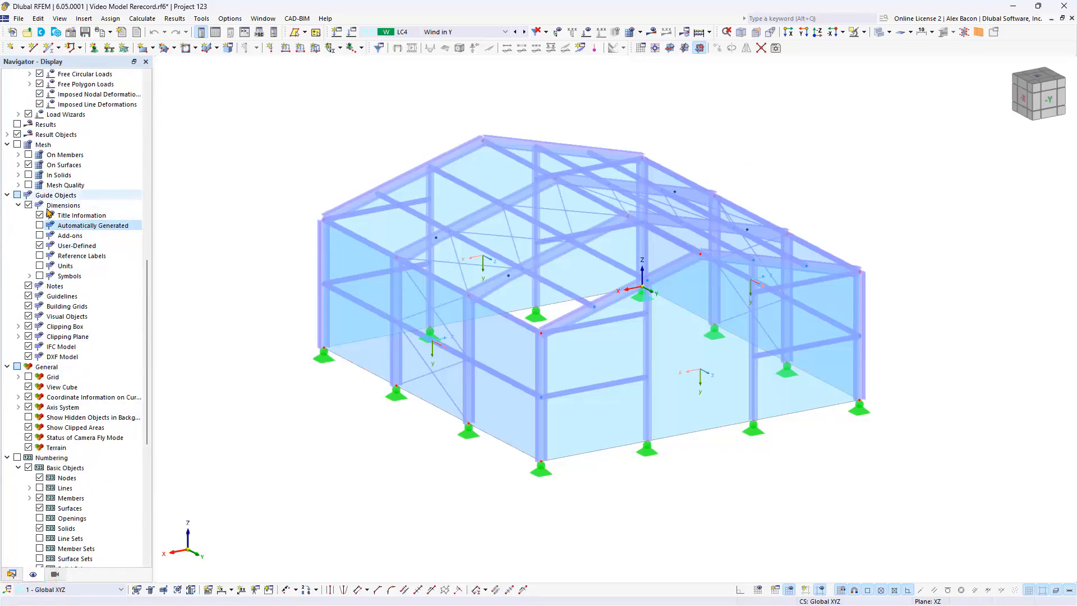
{"action": "left_click", "coordinate": [39, 225]}
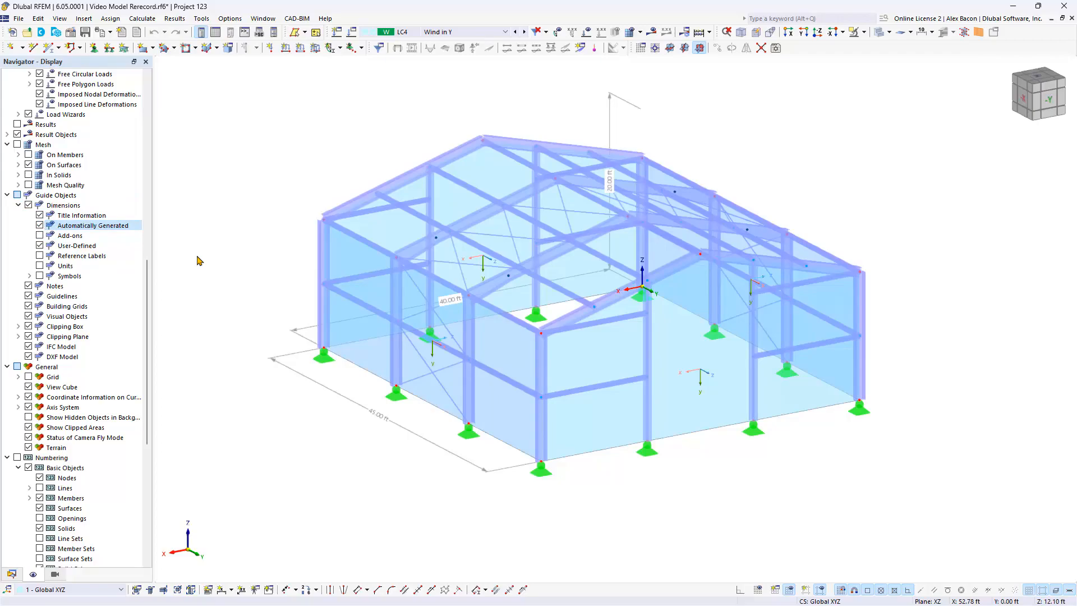
Print the current model graphic to the printout report without the 3D picture in PDF, and view it in the report
{"action": "left_click", "coordinate": [110, 33]}
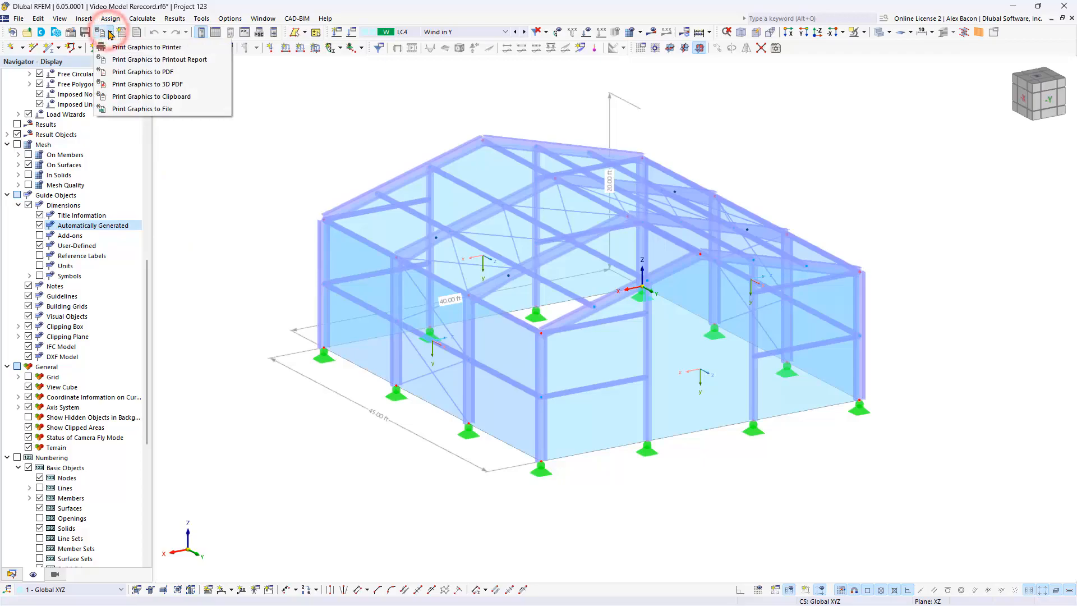
{"action": "key", "text": "Down"}
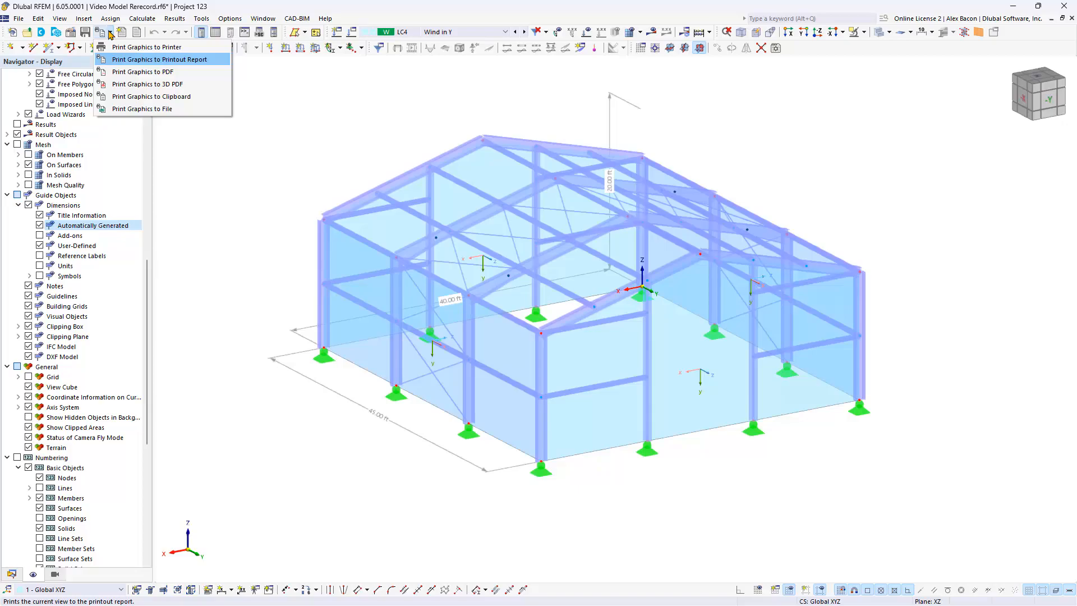
{"action": "left_click", "coordinate": [134, 59]}
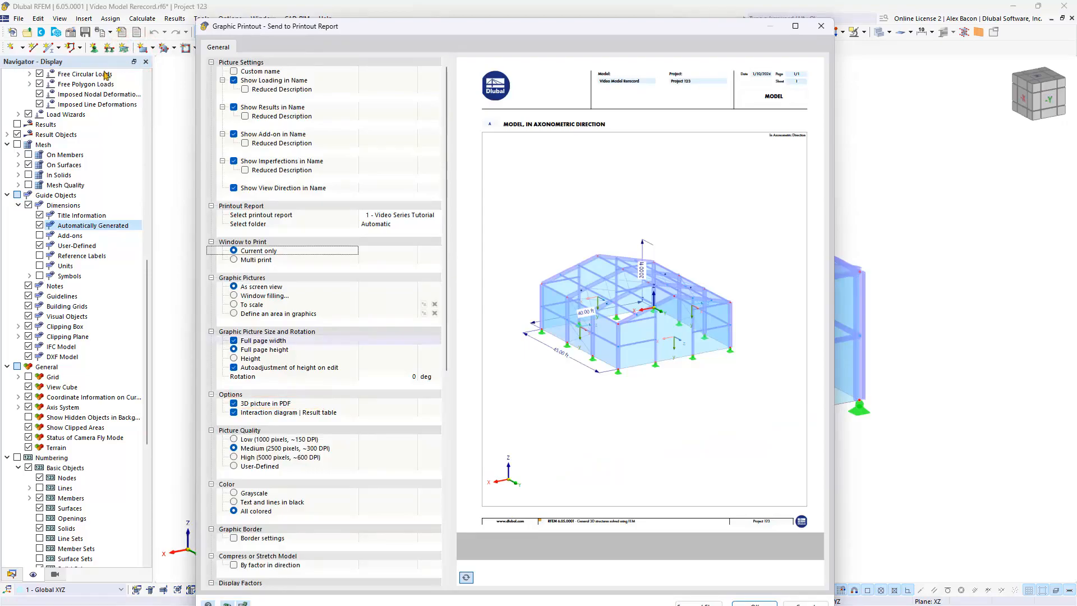
{"action": "left_click", "coordinate": [234, 403]}
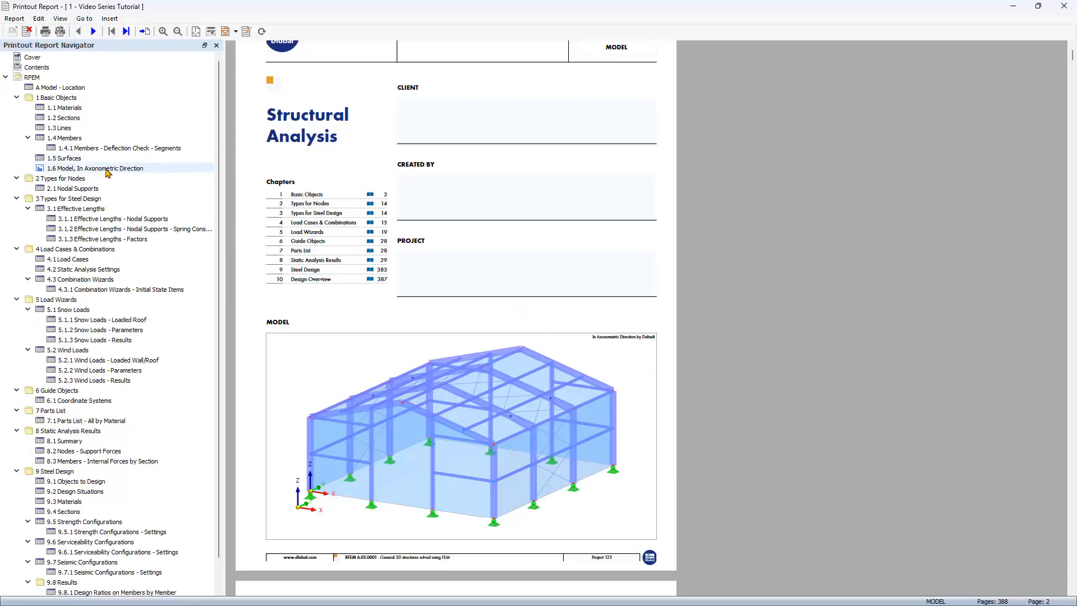
{"action": "left_click", "coordinate": [105, 167]}
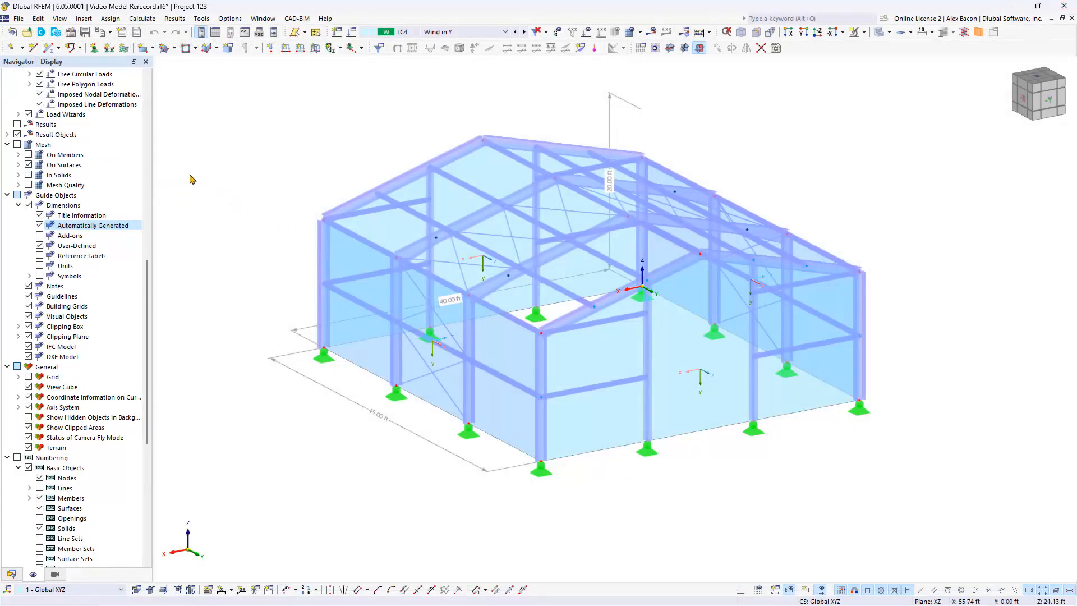
Start another graphic printout to the printout report and set the window to print to multi print
{"action": "left_click", "coordinate": [111, 34]}
{"action": "left_click", "coordinate": [117, 60]}
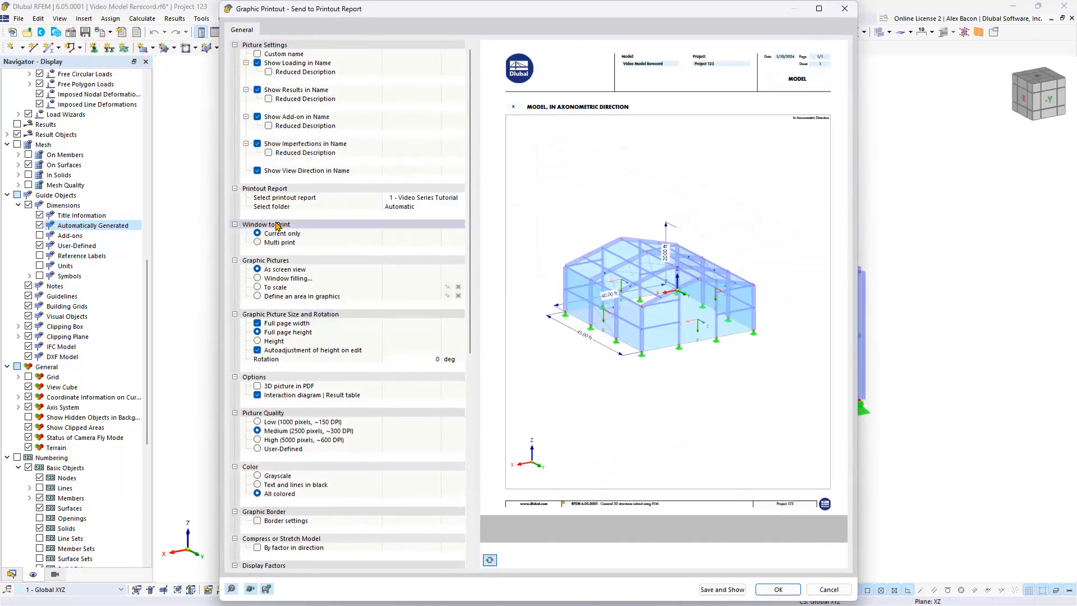
{"action": "left_click", "coordinate": [258, 243]}
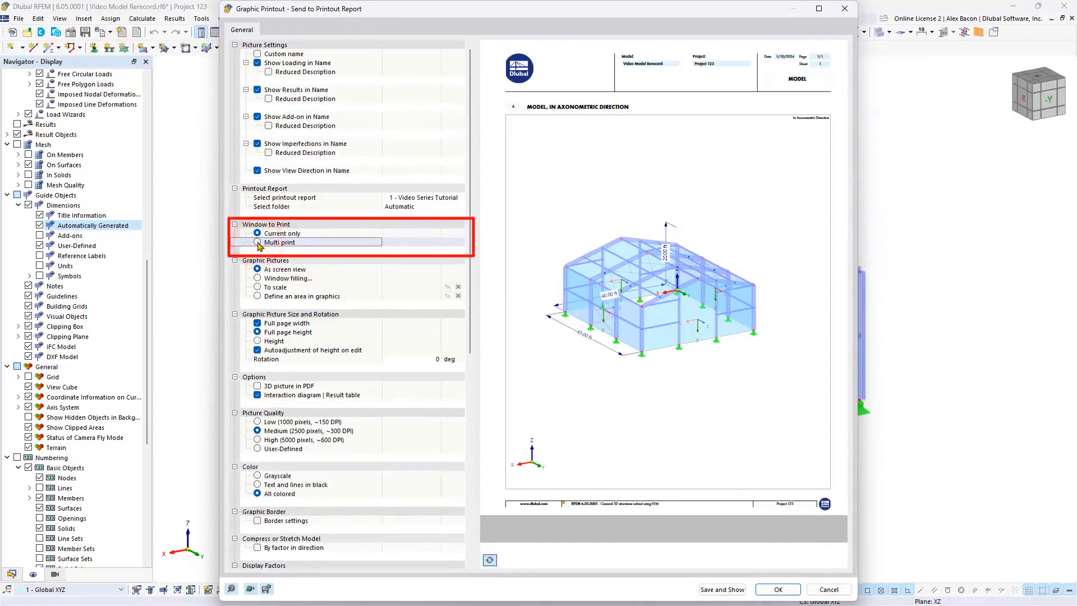
{"action": "left_click", "coordinate": [257, 242]}
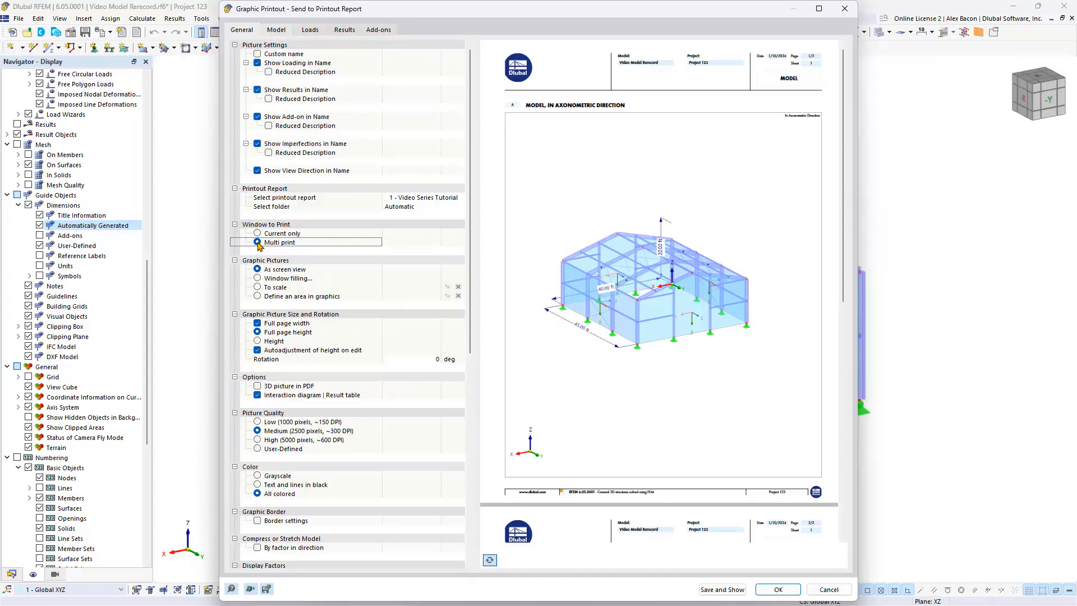
Enable load case results for the selected load case LC4 in the multi print, and save and show the graphics in the report
{"action": "left_click", "coordinate": [345, 30]}
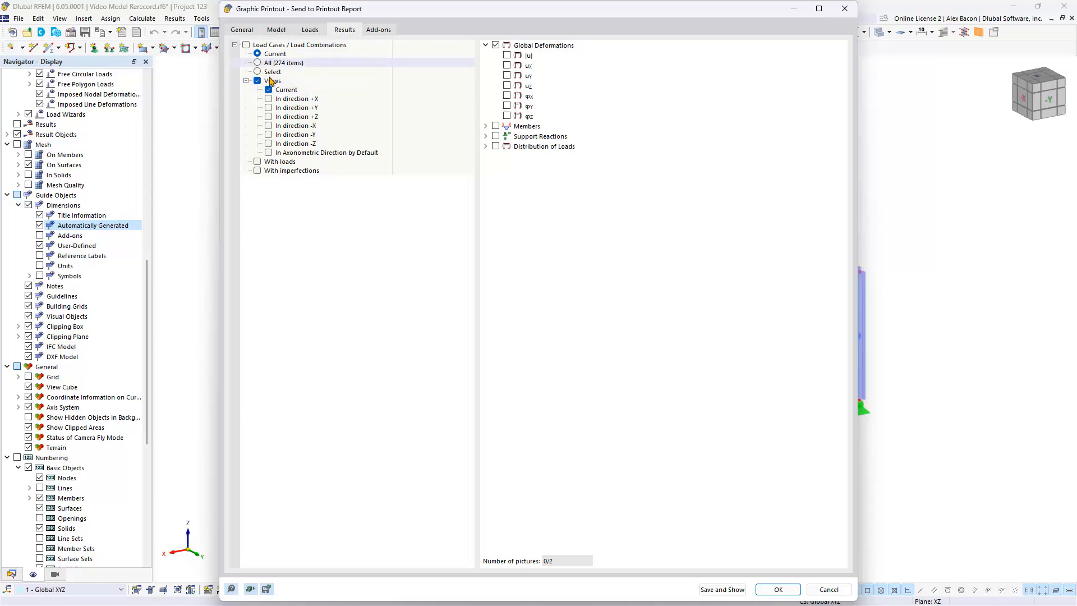
{"action": "left_click", "coordinate": [247, 45]}
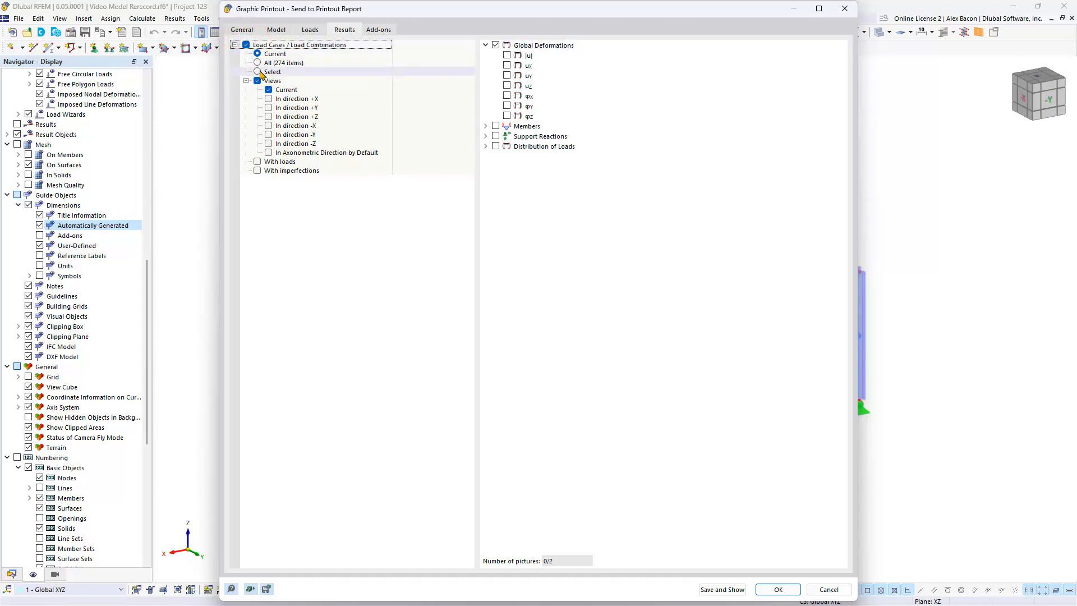
{"action": "left_click", "coordinate": [258, 71]}
{"action": "left_click", "coordinate": [431, 72]}
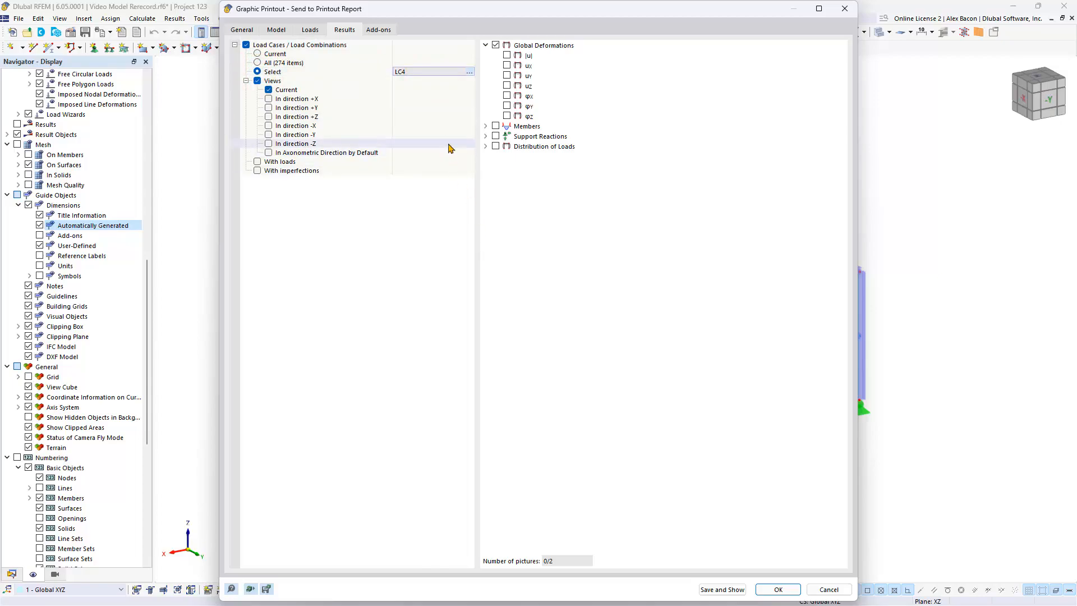
{"action": "left_click", "coordinate": [378, 29]}
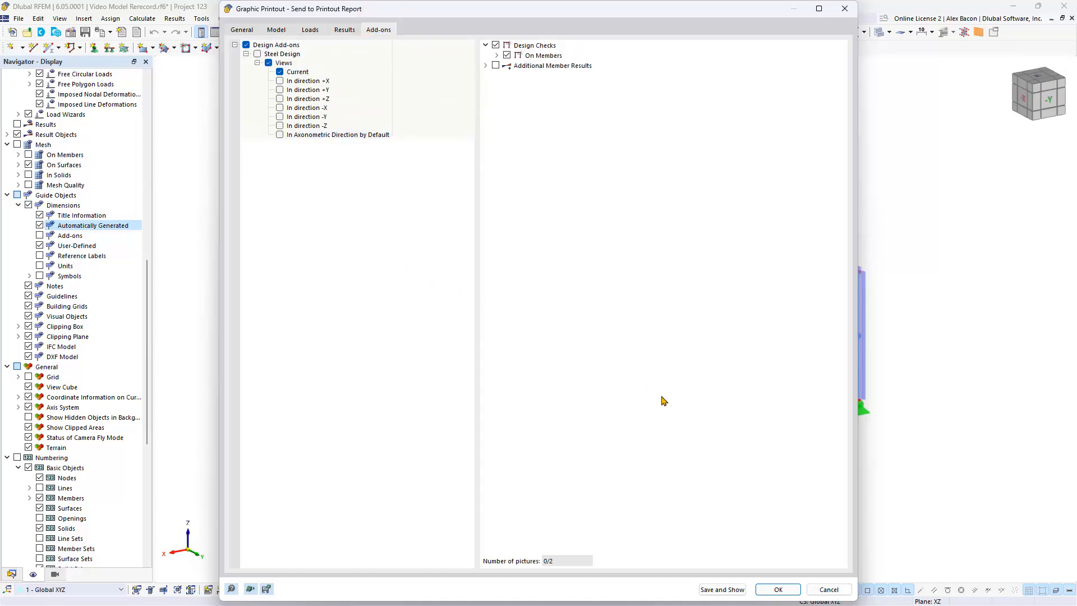
{"action": "left_click", "coordinate": [722, 589]}
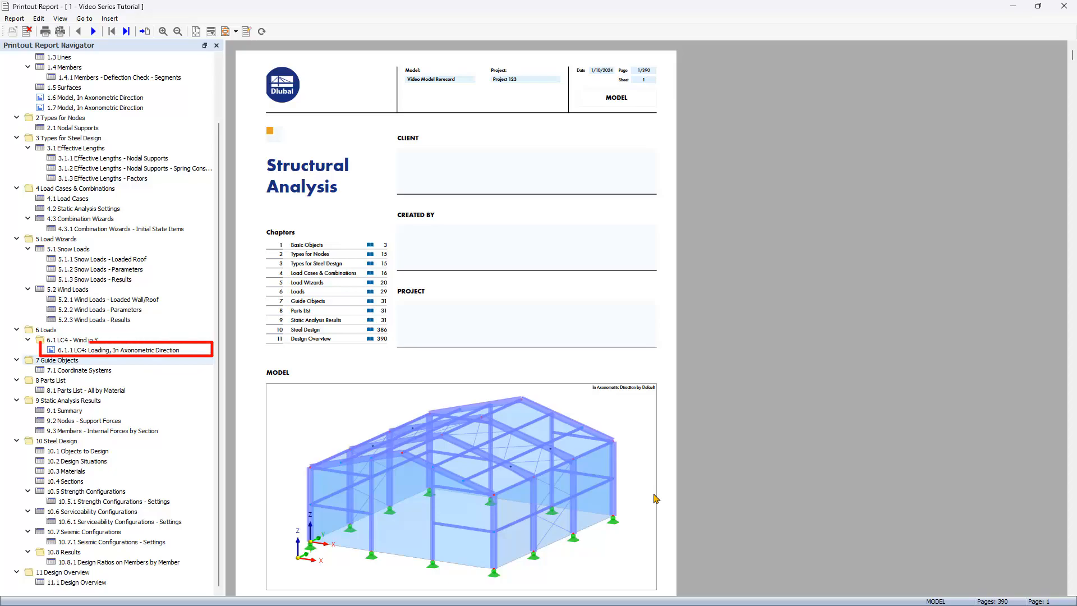
View the LC4 loading graphic in the report and look at the report's print and export options
{"action": "left_click", "coordinate": [156, 351]}
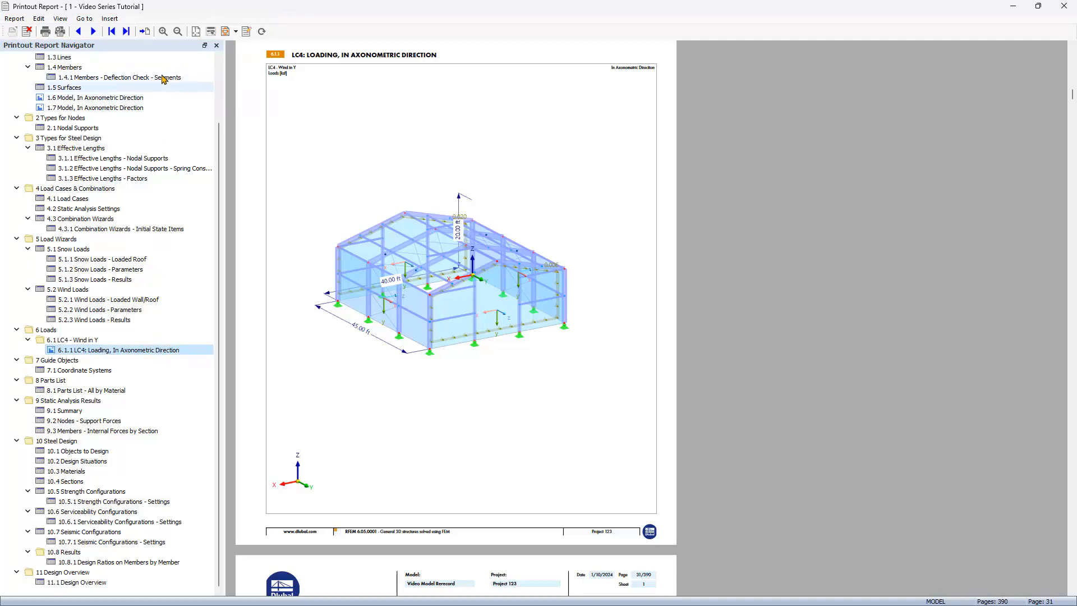
{"action": "left_click", "coordinate": [15, 19]}
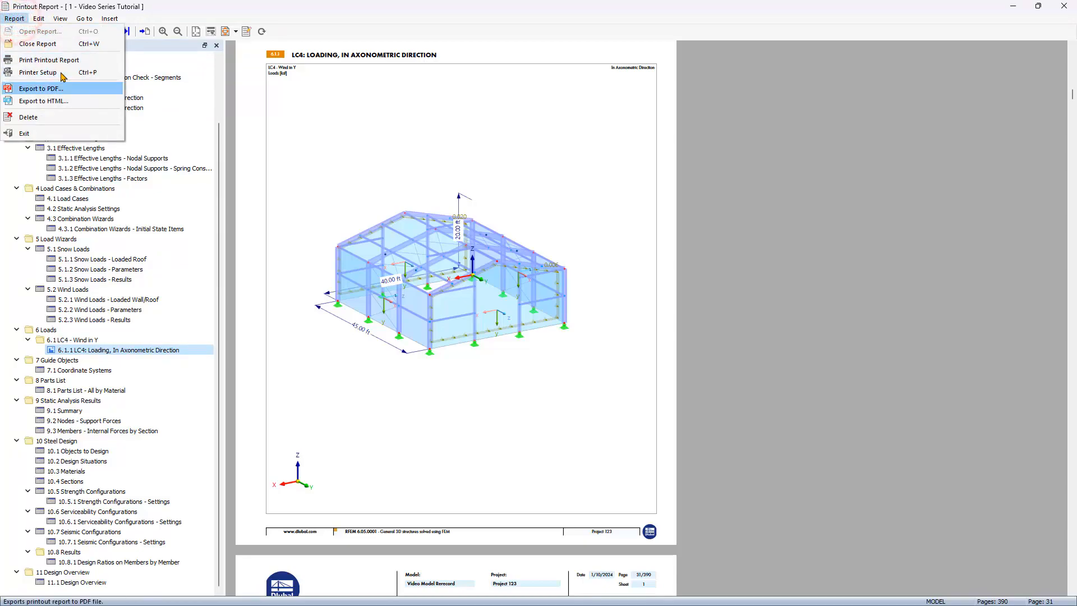
{"action": "left_click", "coordinate": [700, 229]}
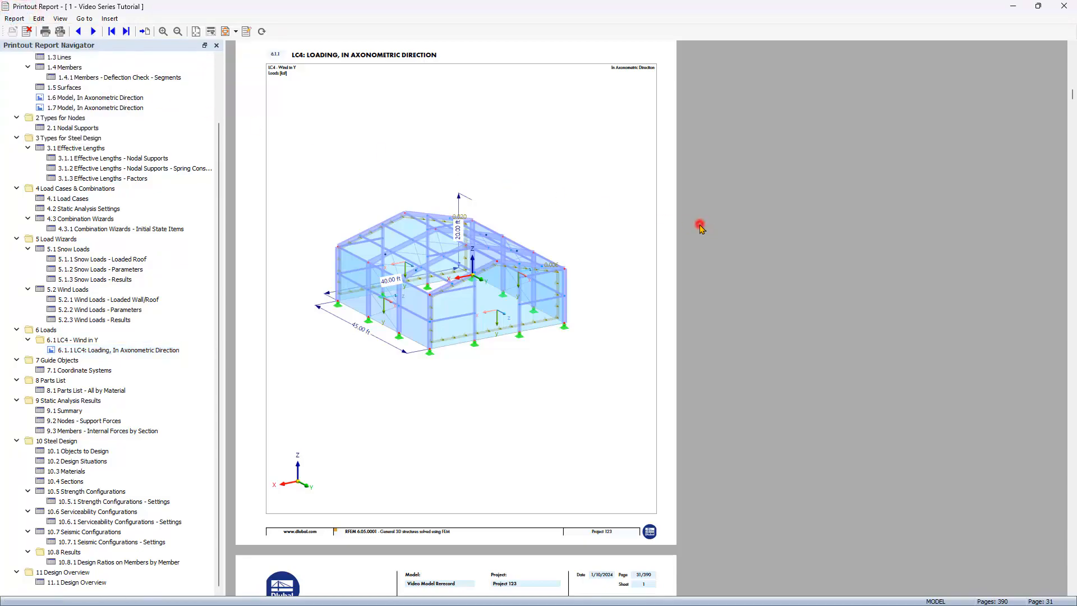